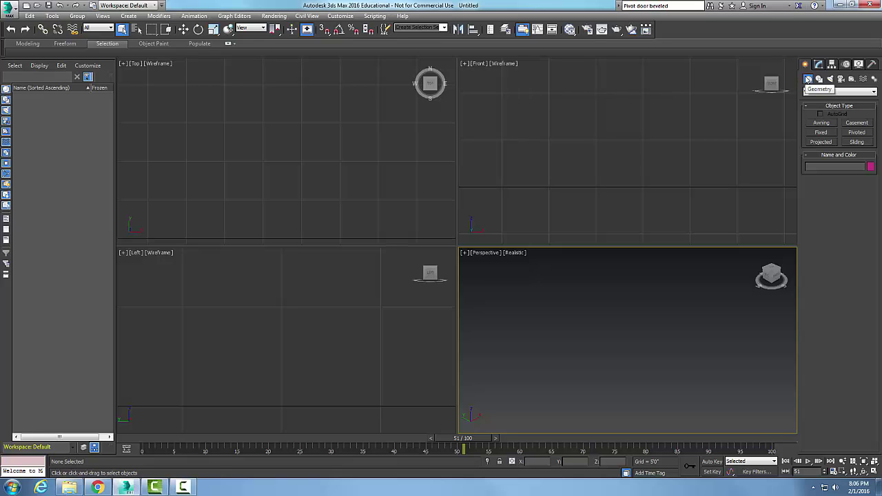
Switch the Create panel's Geometry category to Windows.
{"action": "left_click", "coordinate": [876, 94]}
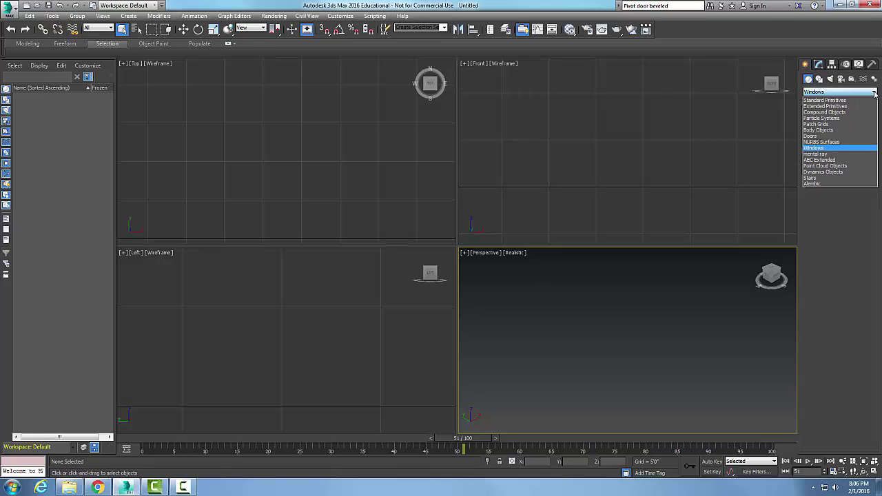
{"action": "left_click", "coordinate": [825, 141]}
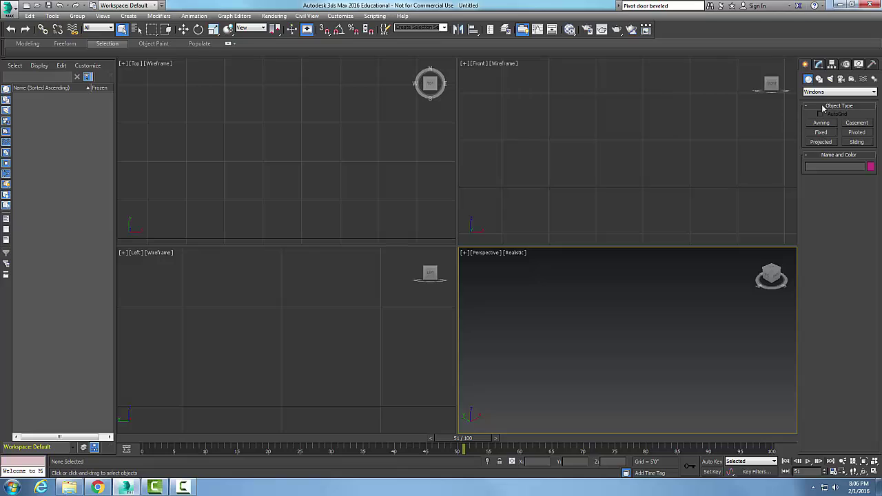
Draw a Sliding window in the Top viewport, setting its width, depth and height.
{"action": "left_click", "coordinate": [857, 143]}
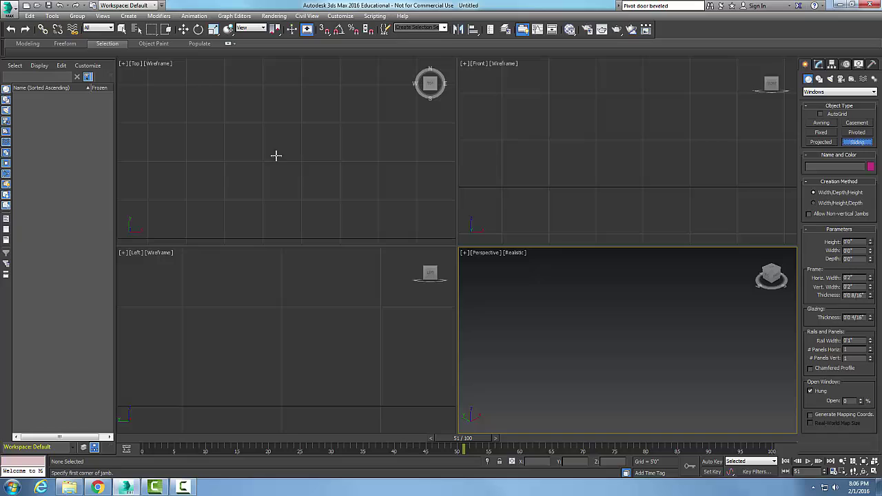
{"action": "left_click", "coordinate": [171, 134]}
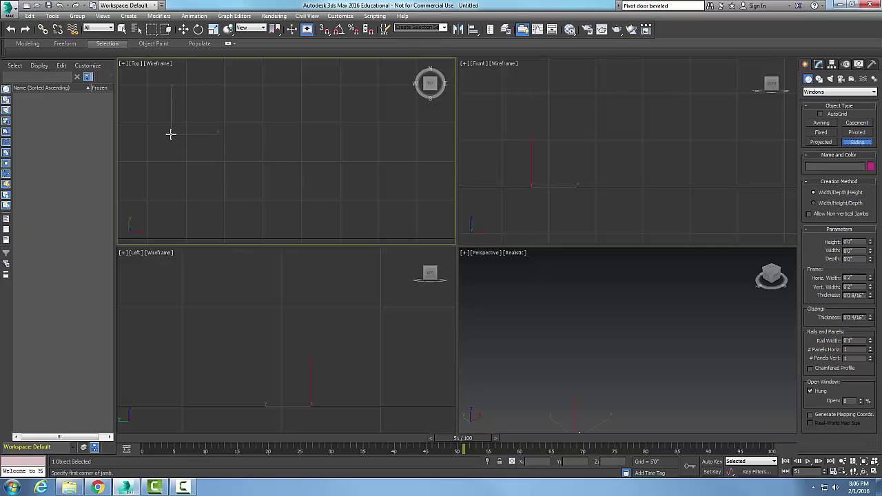
{"action": "left_click_drag", "start_coordinate": [171, 134], "coordinate": [228, 134]}
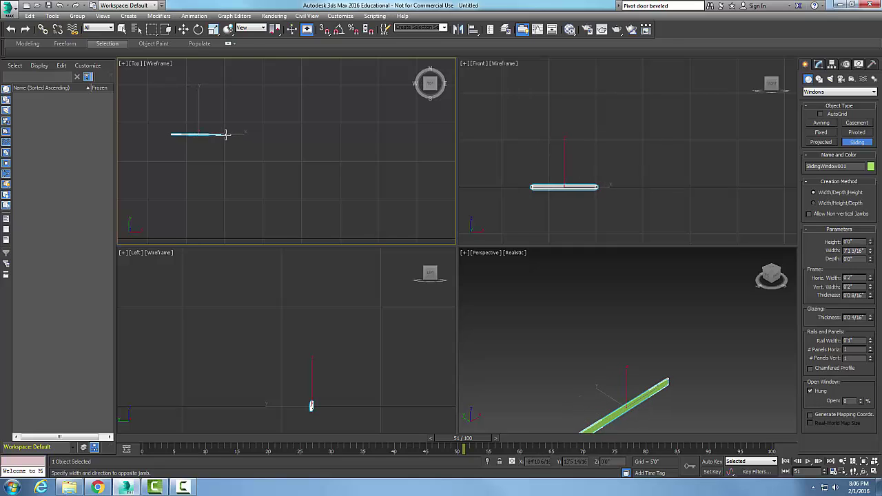
{"action": "left_click_drag", "start_coordinate": [228, 134], "coordinate": [213, 133]}
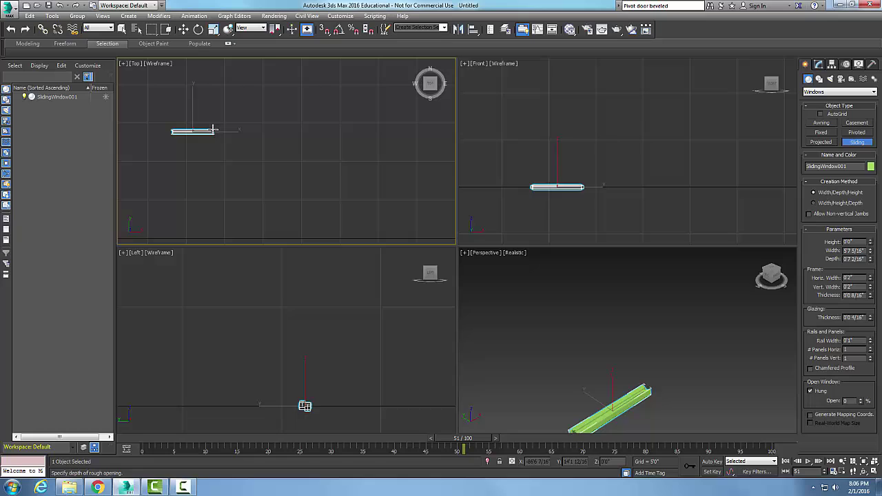
{"action": "left_click", "coordinate": [214, 131]}
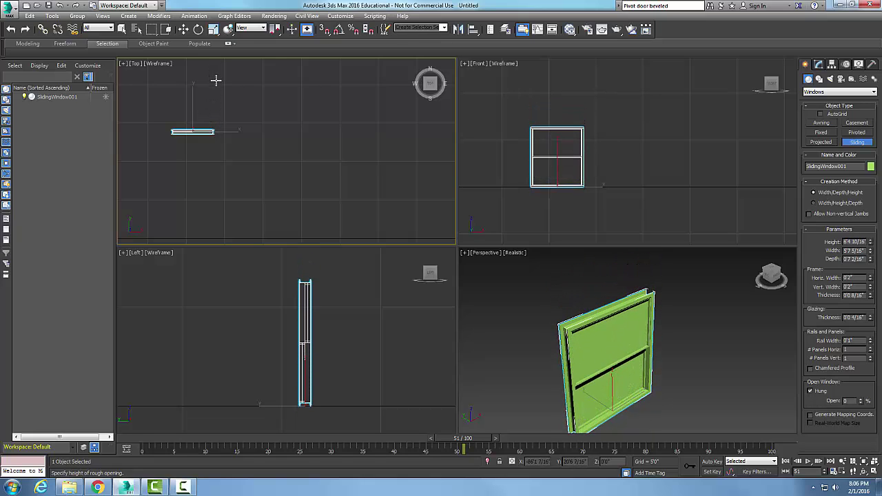
{"action": "left_click", "coordinate": [215, 81]}
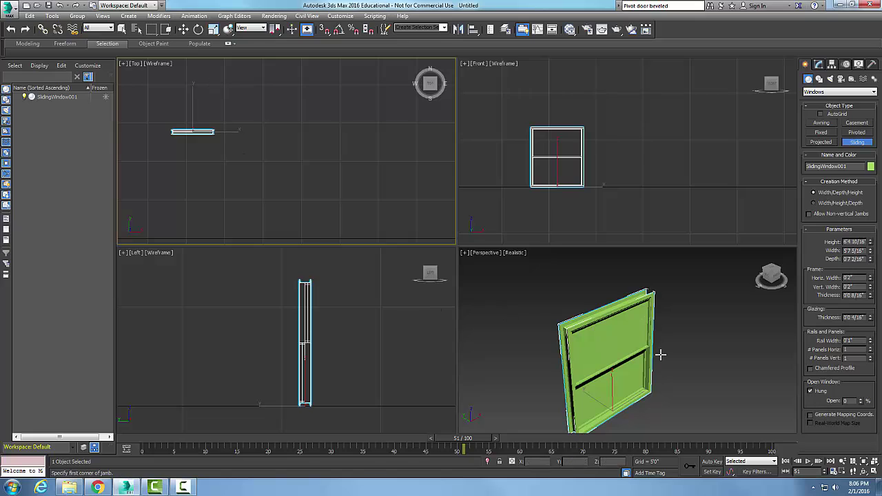
{"action": "right_click", "coordinate": [697, 352]}
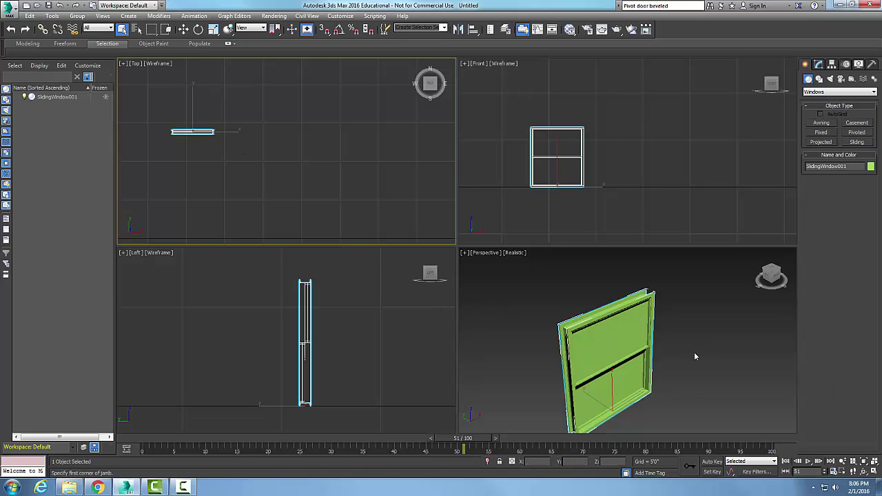
{"action": "left_click", "coordinate": [694, 357]}
{"action": "middle_click_drag", "start_coordinate": [687, 357], "coordinate": [688, 334]}
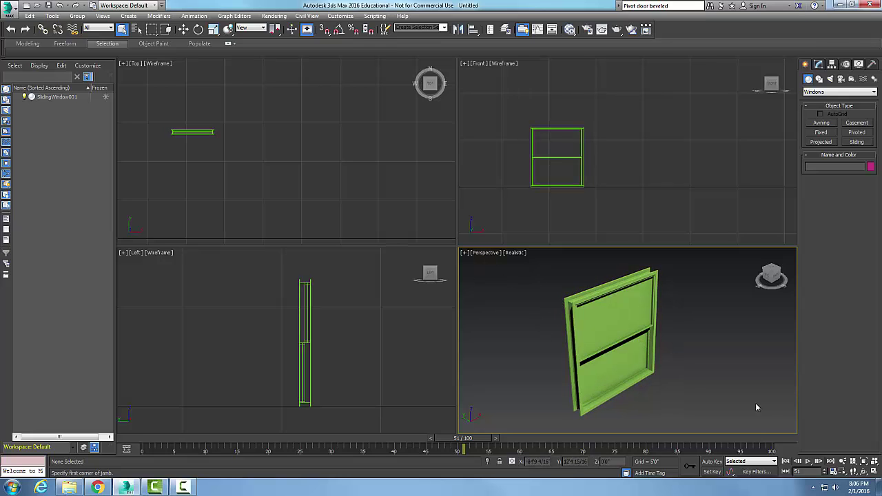
Maximize the Perspective viewport and select the window for modifying.
{"action": "left_click", "coordinate": [875, 472]}
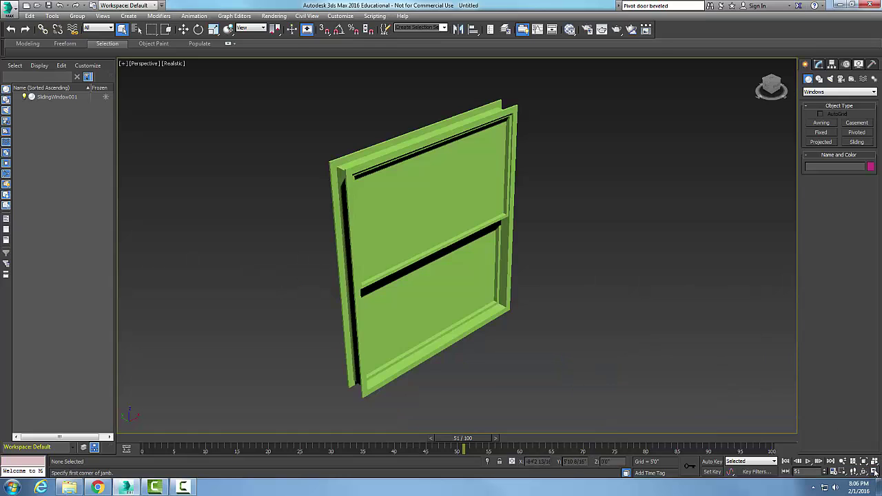
{"action": "left_click", "coordinate": [410, 146]}
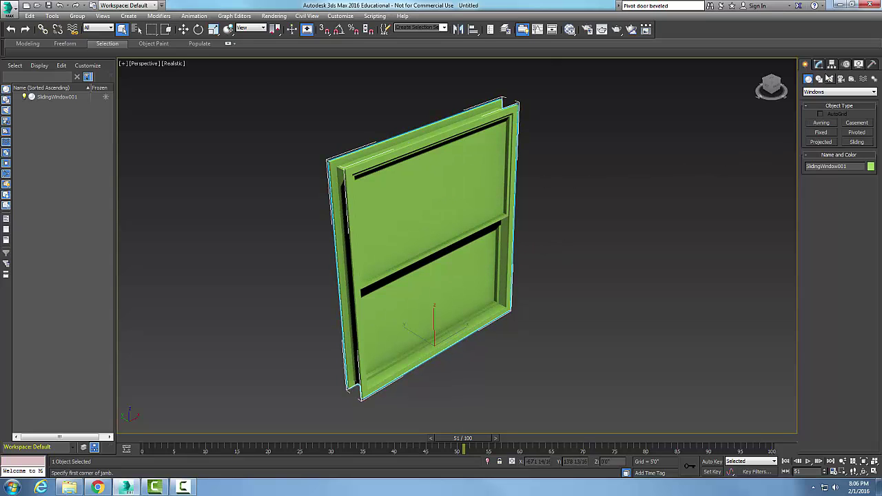
{"action": "left_click", "coordinate": [819, 63]}
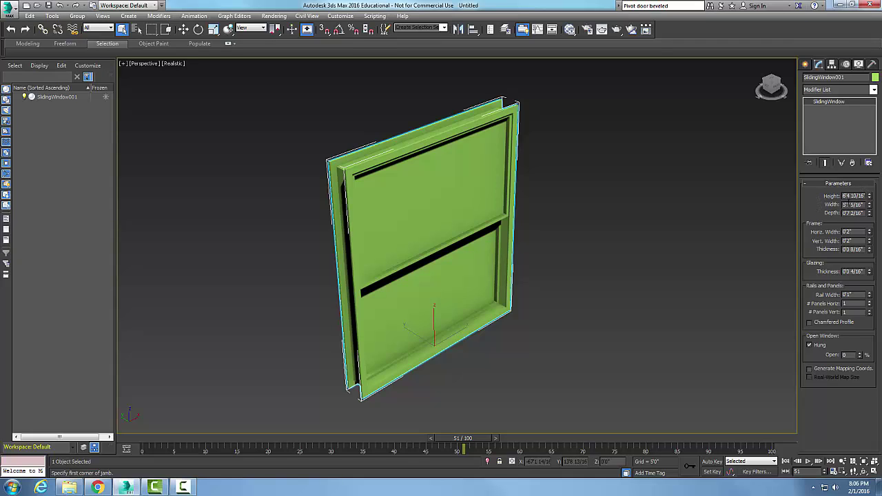
Set the window's height to 6', width to 3' and depth to 5".
{"action": "double_click", "coordinate": [854, 196]}
{"action": "type", "text": "7 "}
{"action": "type", "text": "2"}
{"action": "key", "text": "Return"}
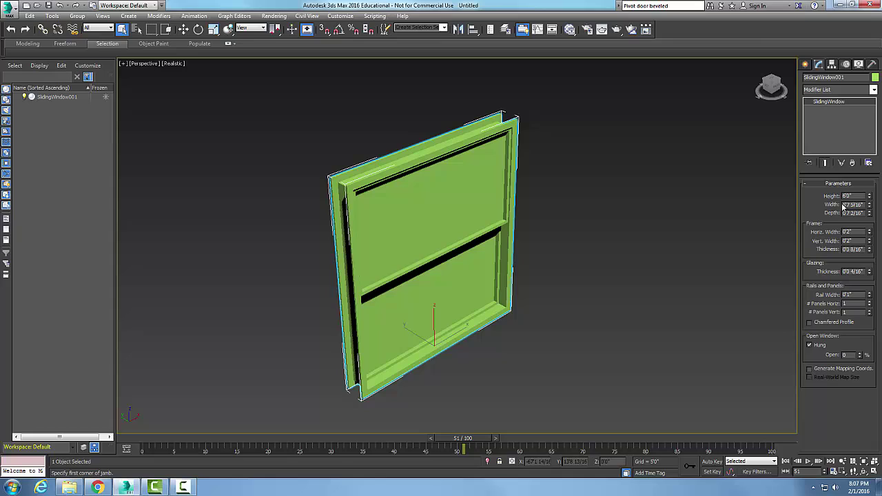
{"action": "type", "text": "3"}
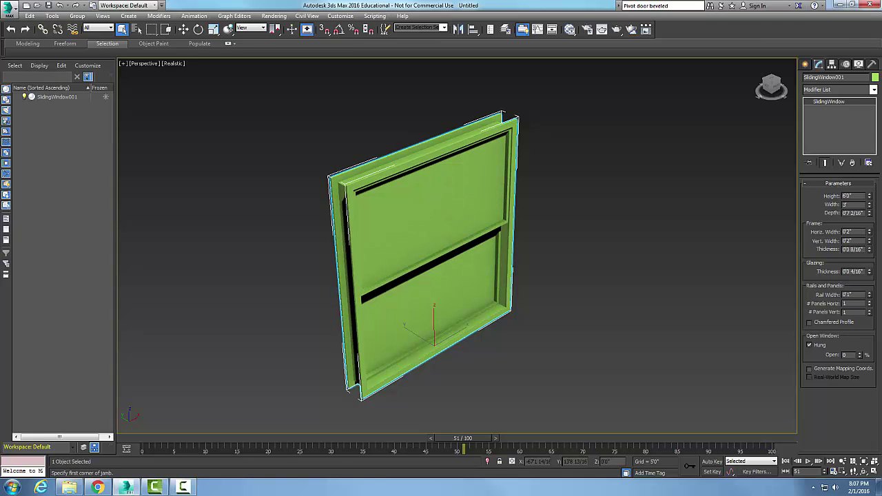
{"action": "key", "text": "Tab"}
{"action": "type", "text": "5"}
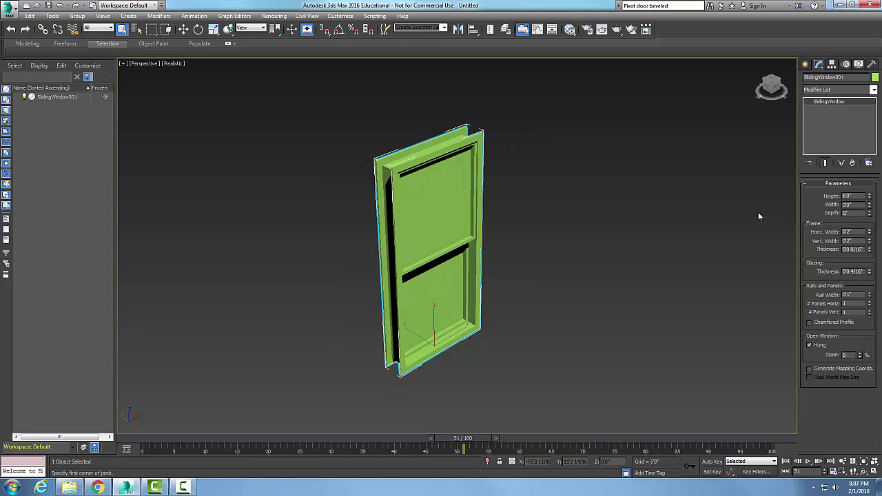
{"action": "type", "text": "2"}
{"action": "key", "text": "Return"}
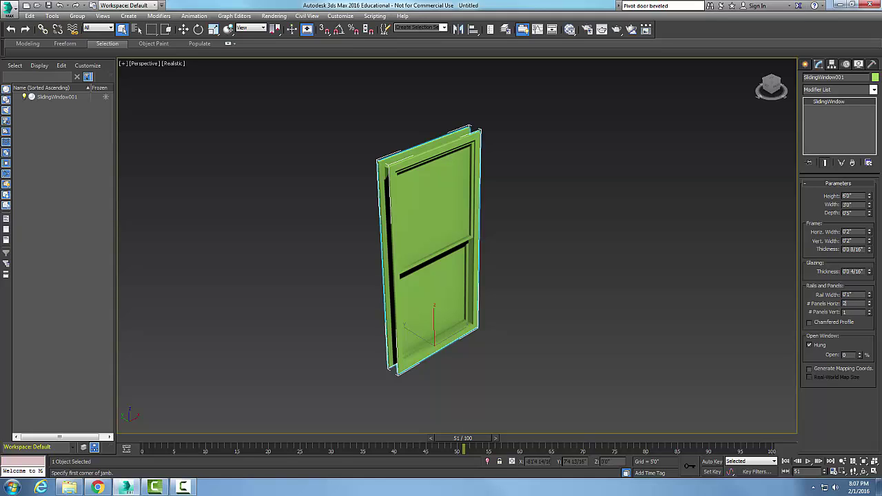
Set the horizontal and vertical panel counts to 2.
{"action": "key", "text": "Tab"}
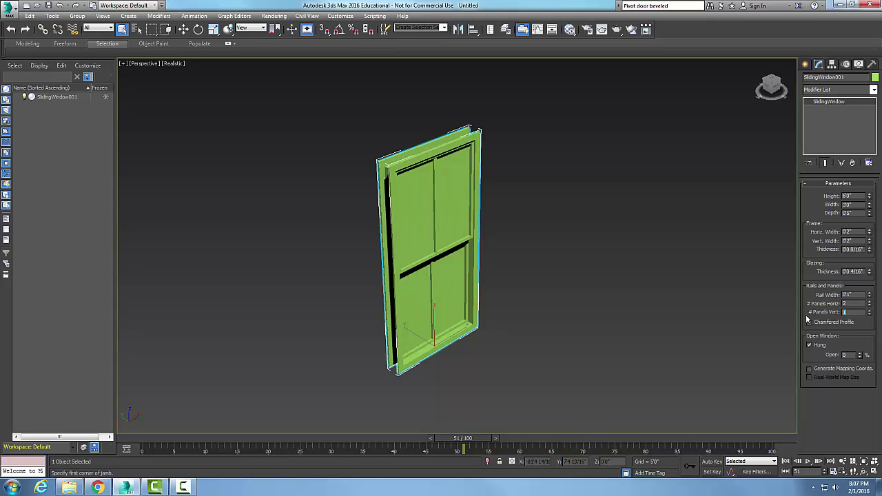
{"action": "type", "text": "2"}
{"action": "key", "text": "Return"}
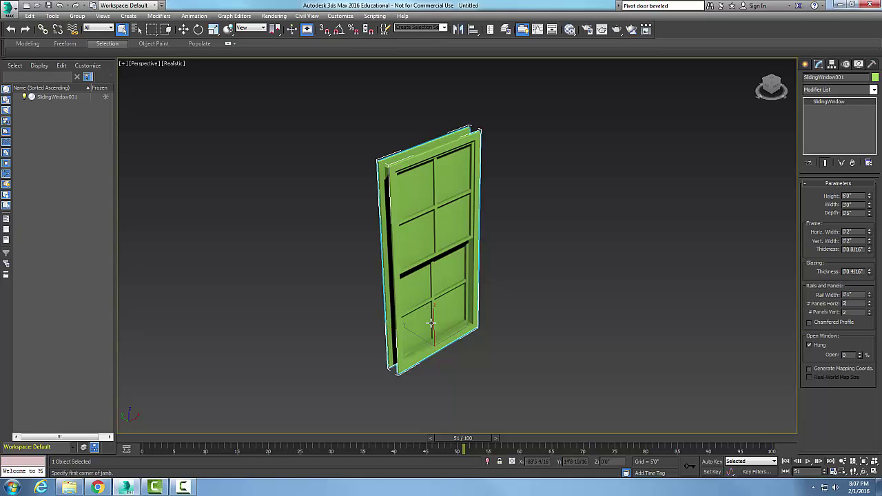
Try 4x4 panels, revert to 2x2, and enable Chamfered Profile.
{"action": "left_click", "coordinate": [860, 311]}
{"action": "key", "text": "Tab"}
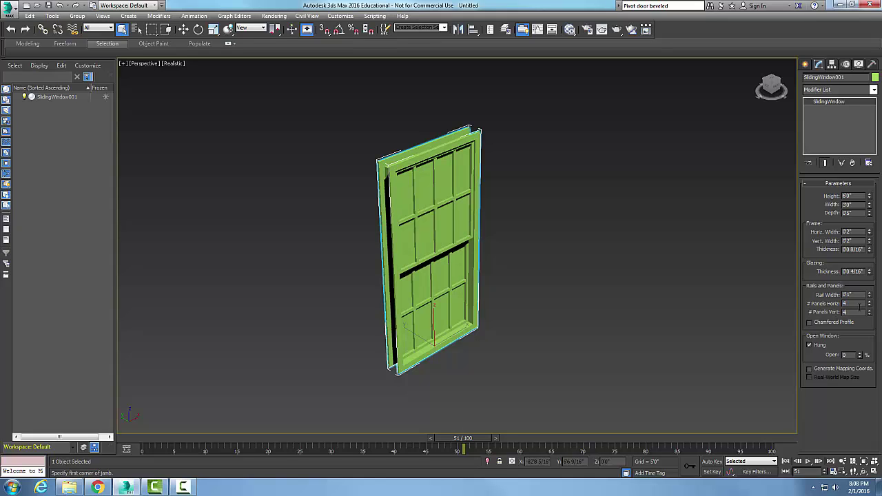
{"action": "key", "text": "Tab"}
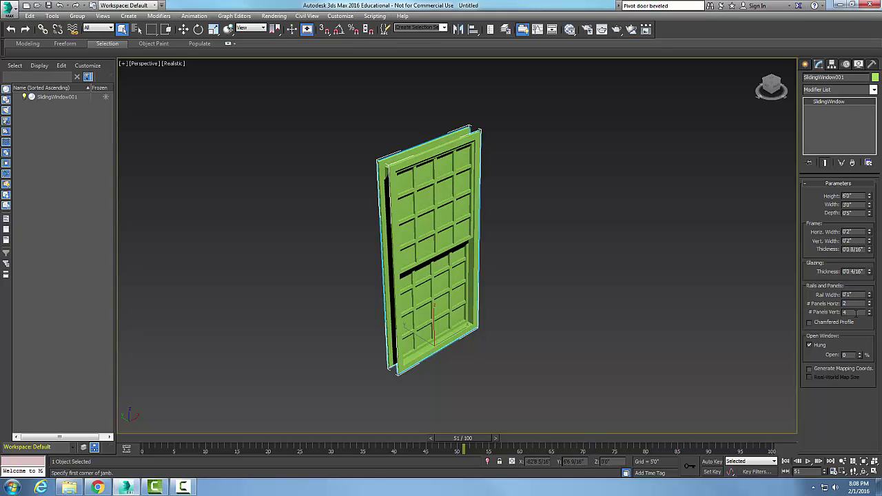
{"action": "key", "text": "Tab"}
{"action": "type", "text": "2"}
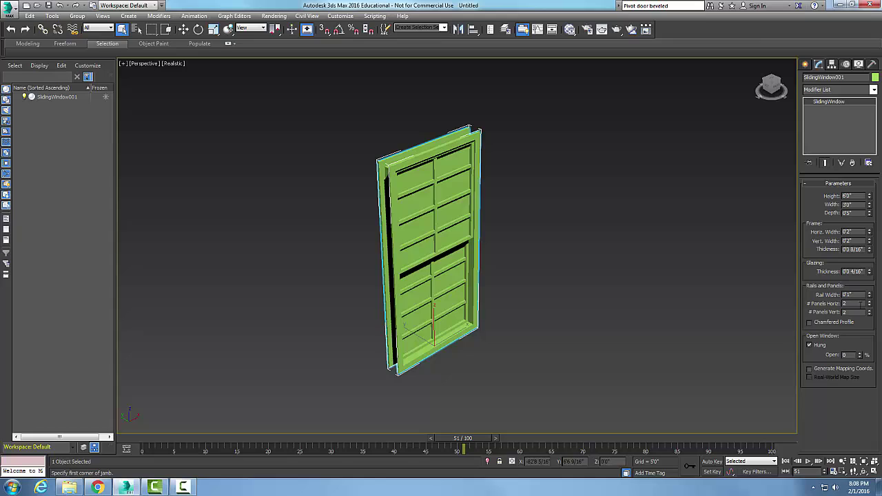
{"action": "key", "text": "Tab"}
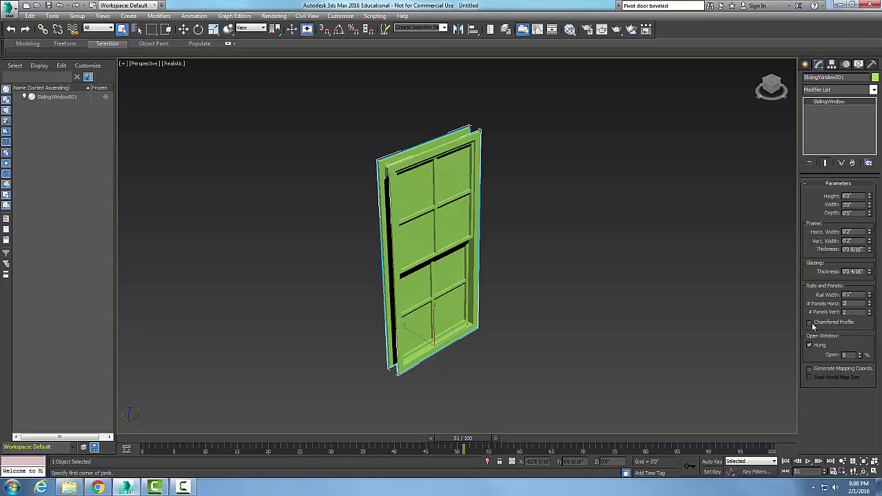
{"action": "left_click", "coordinate": [811, 322]}
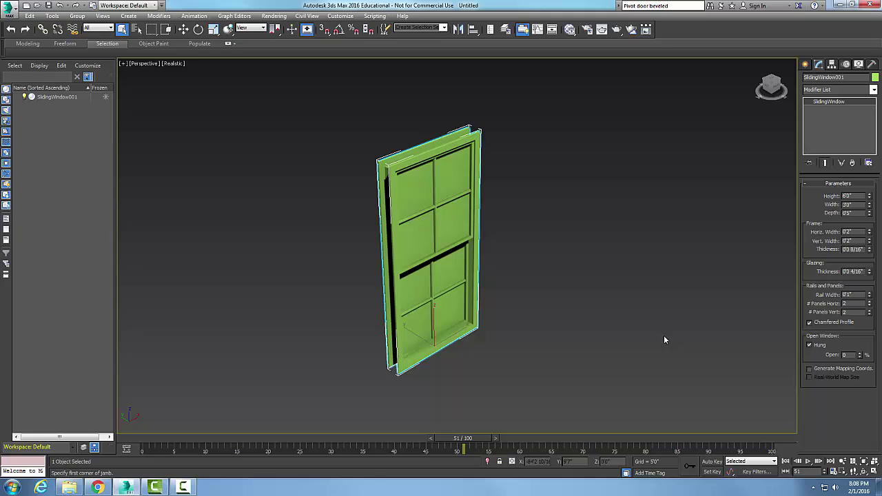
Preview with Hung unchecked, set panels to 1x1, then recheck Hung.
{"action": "left_click", "coordinate": [811, 345]}
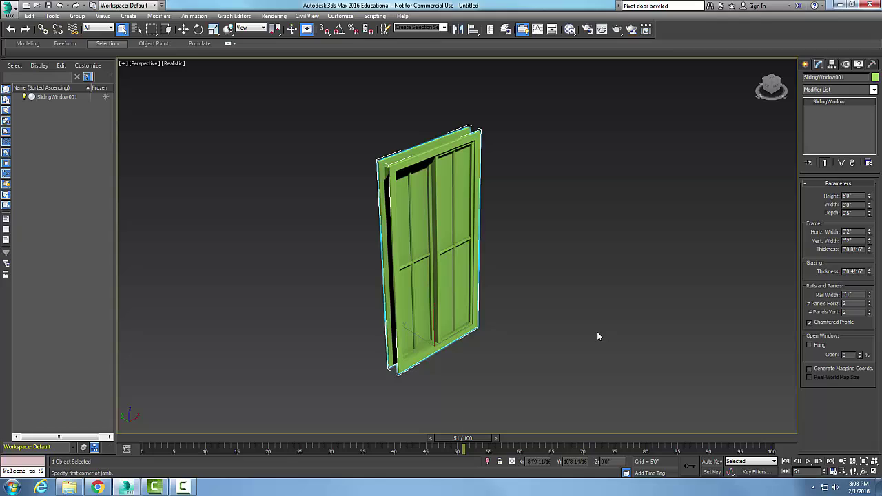
{"action": "type", "text": "1"}
{"action": "left_click", "coordinate": [849, 313]}
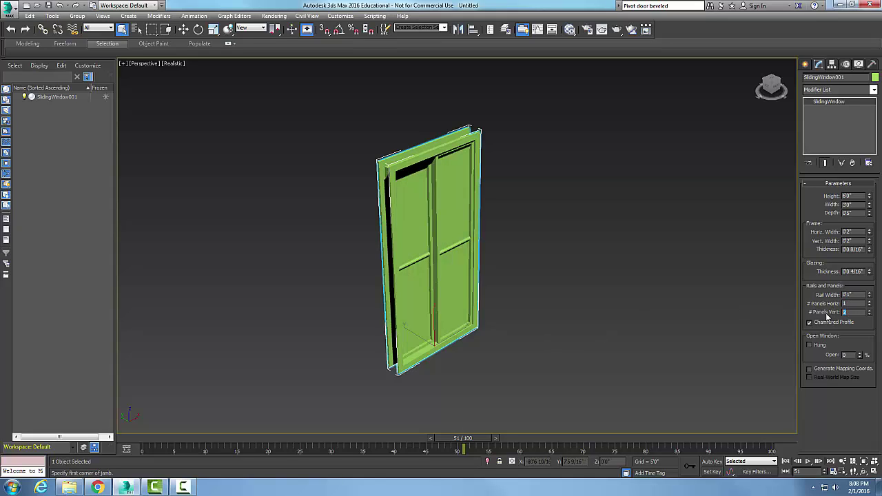
{"action": "type", "text": "1"}
{"action": "left_click", "coordinate": [853, 303]}
{"action": "left_click", "coordinate": [810, 346]}
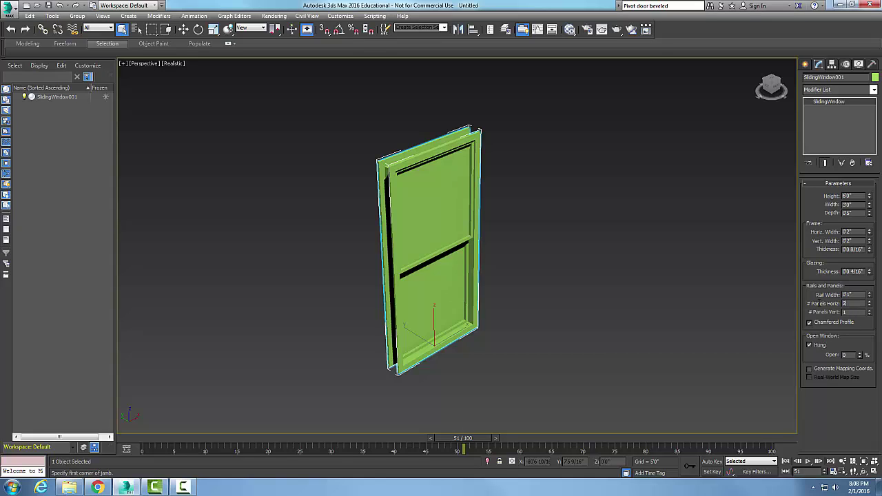
Set the horizontal and vertical panel counts back to 2.
{"action": "left_click", "coordinate": [869, 310]}
{"action": "type", "text": "2"}
{"action": "key", "text": "Return"}
{"action": "type", "text": "25"}
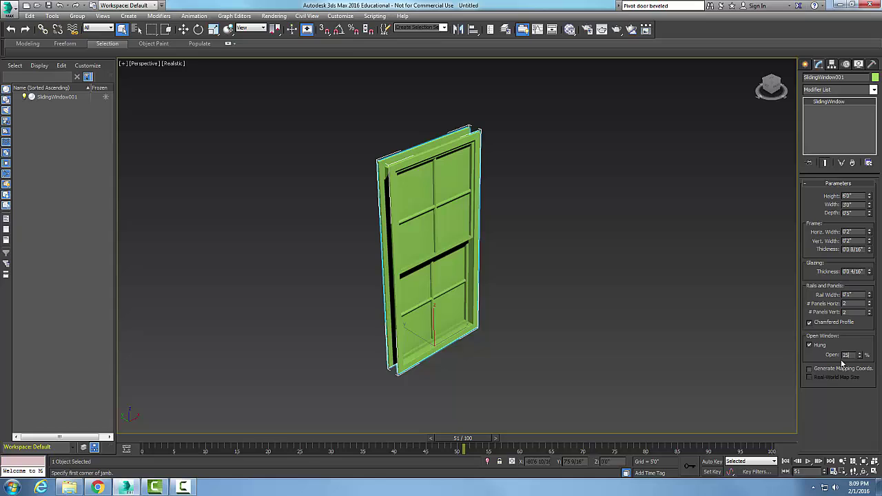
Open the window to 50% and uncheck Hung so sashes slide sideways.
{"action": "key", "text": "Return"}
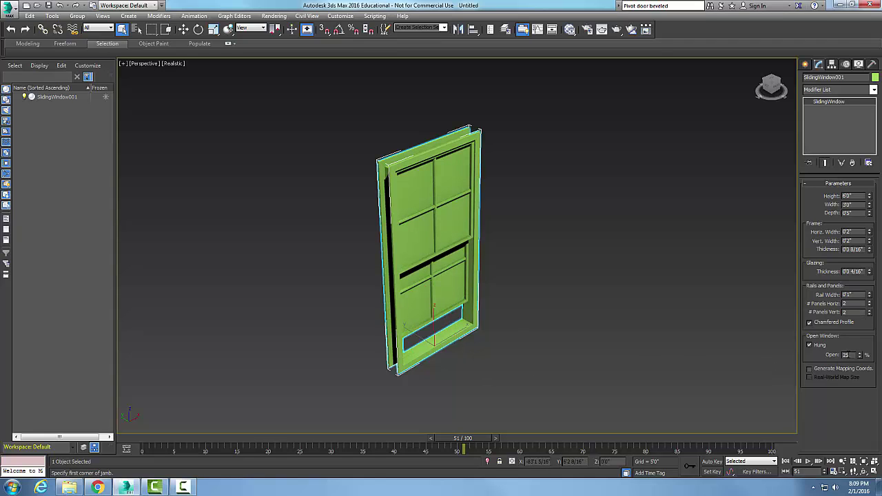
{"action": "type", "text": "50"}
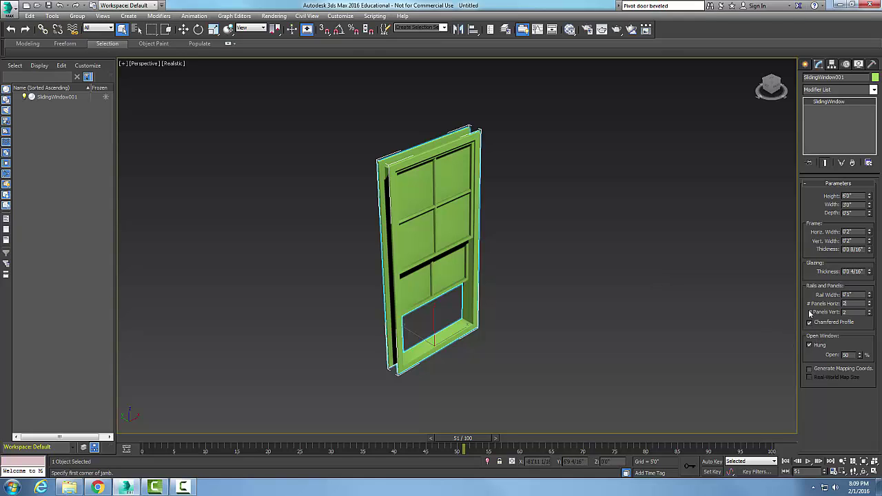
{"action": "left_click", "coordinate": [810, 345]}
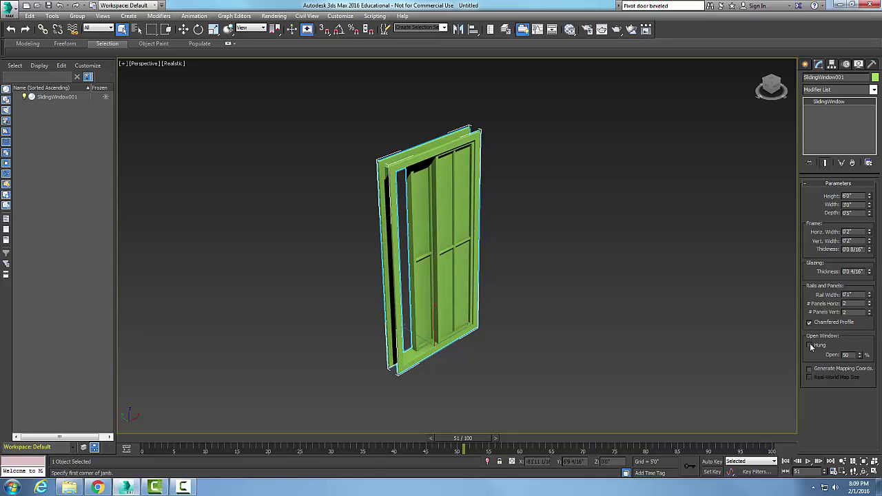